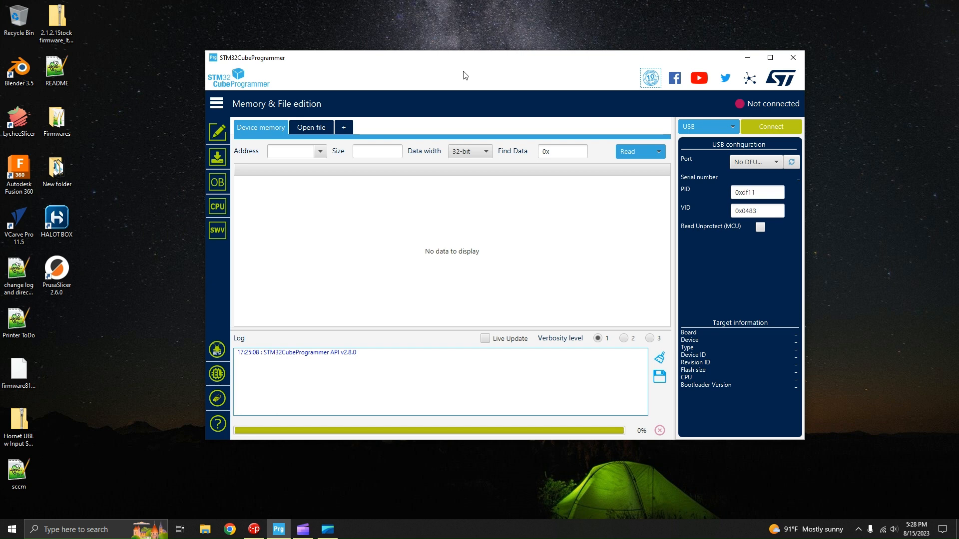
Step: Switch to Pronterface and place its window in front of STM32CubeProgrammer
{"action": "left_click_drag", "start_coordinate": [494, 60], "coordinate": [491, 71]}
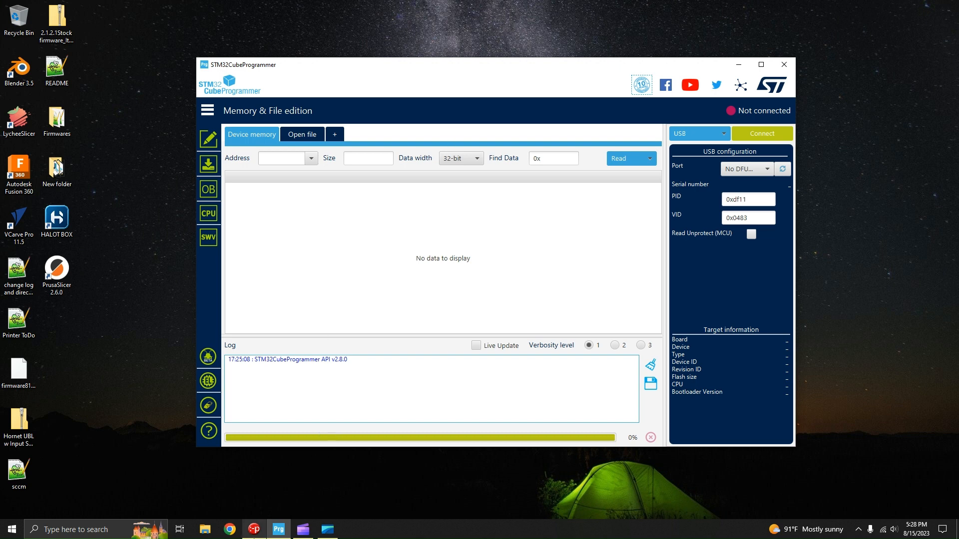
{"action": "mouse_move", "coordinate": [280, 535]}
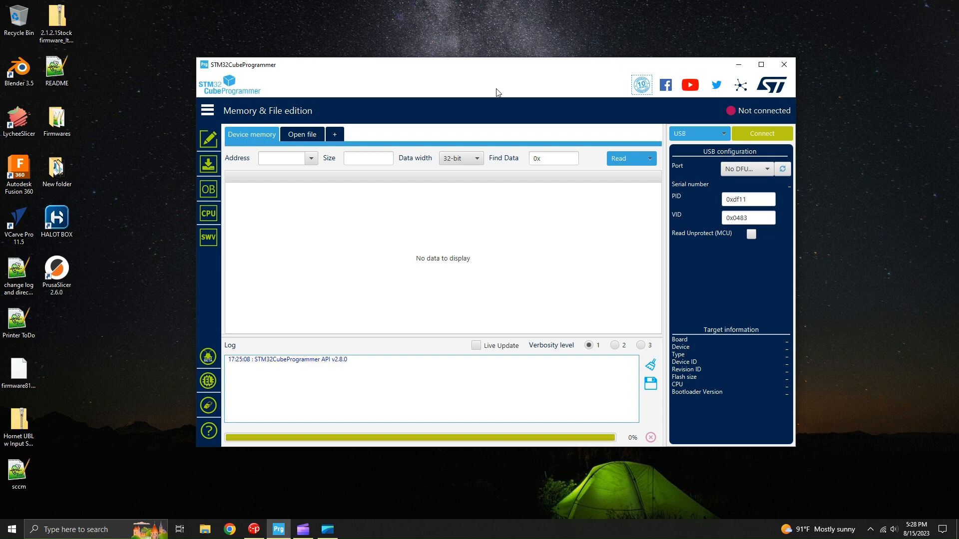
{"action": "left_click", "coordinate": [254, 530]}
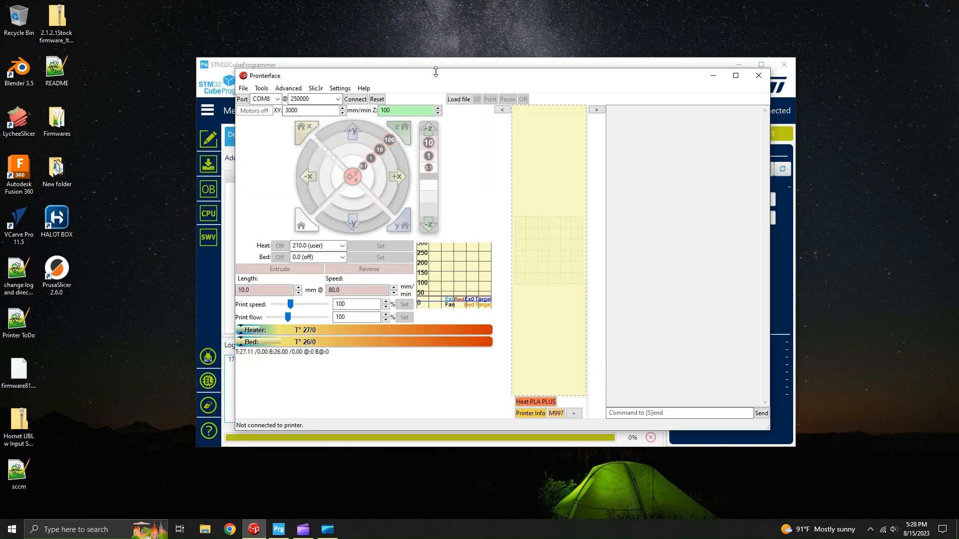
{"action": "mouse_move", "coordinate": [444, 84]}
{"action": "left_mouse_down"}
{"action": "mouse_move", "coordinate": [434, 88]}
{"action": "mouse_move", "coordinate": [442, 100]}
{"action": "left_mouse_up"}
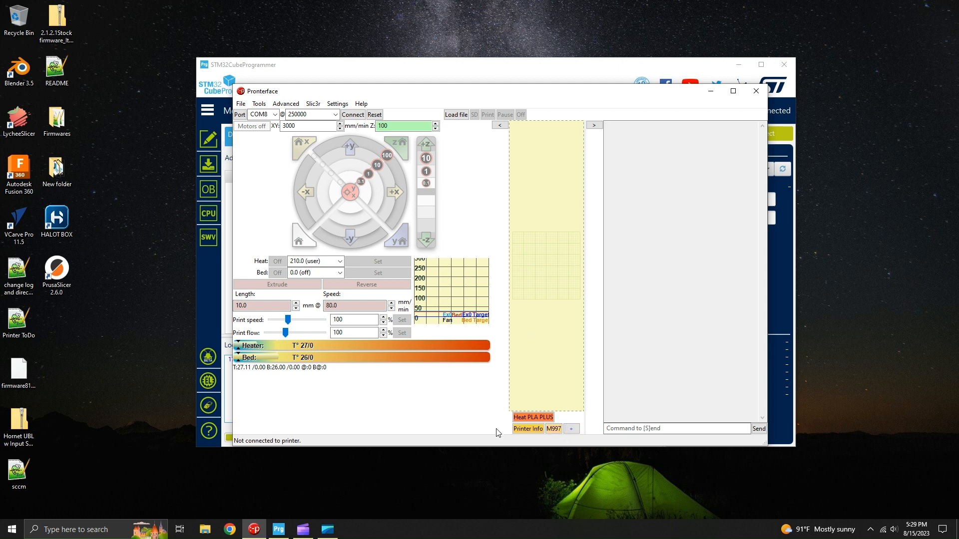
{"action": "left_click", "coordinate": [575, 433]}
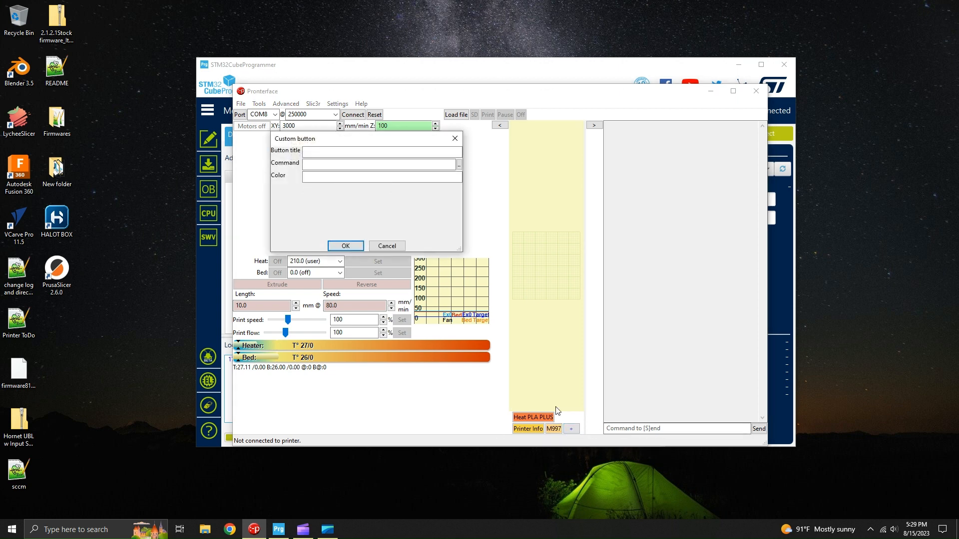
{"action": "left_click", "coordinate": [394, 246]}
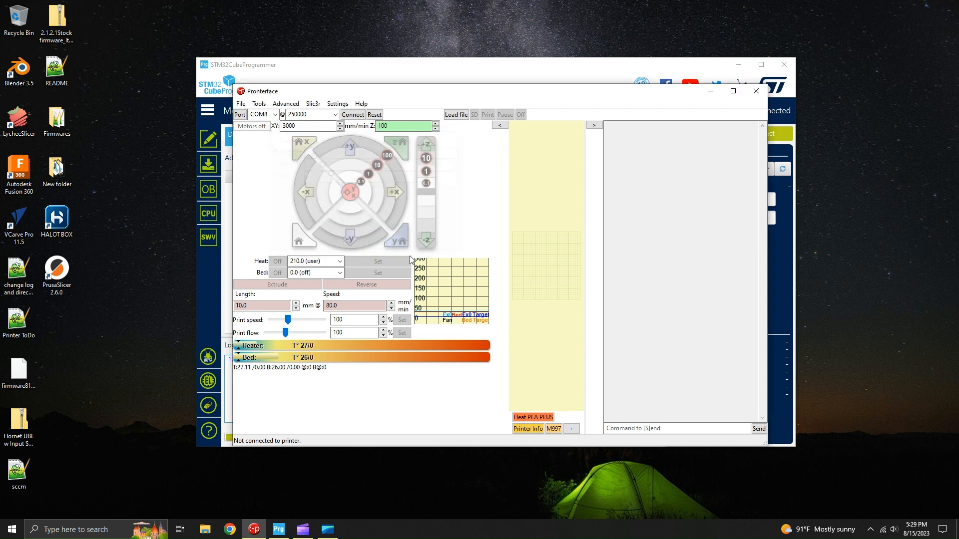
{"action": "left_click", "coordinate": [571, 429]}
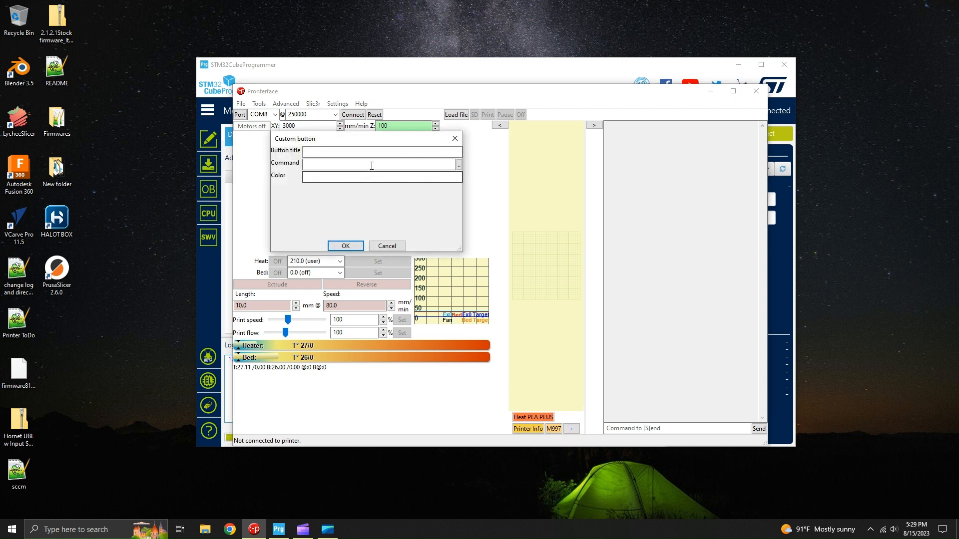
{"action": "left_click", "coordinate": [331, 151]}
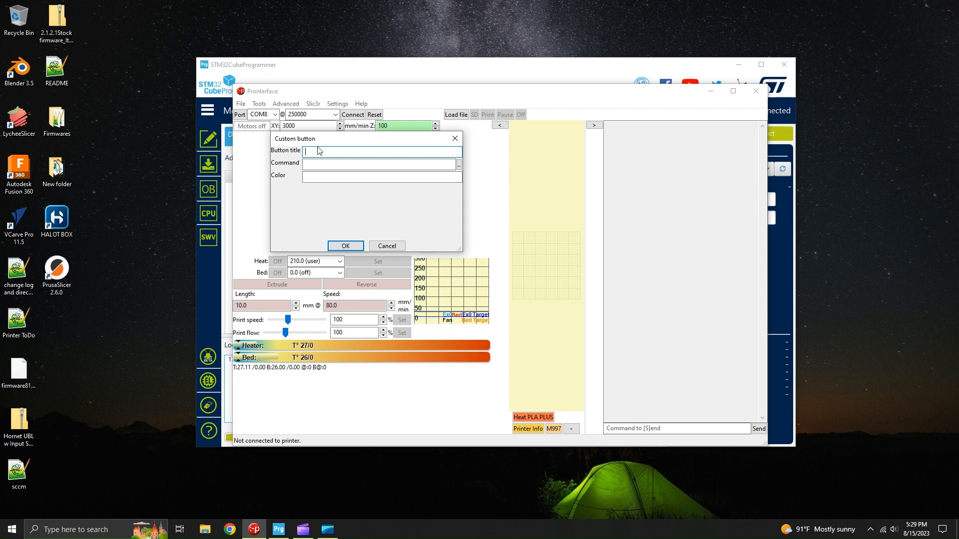
{"action": "left_click", "coordinate": [318, 165]}
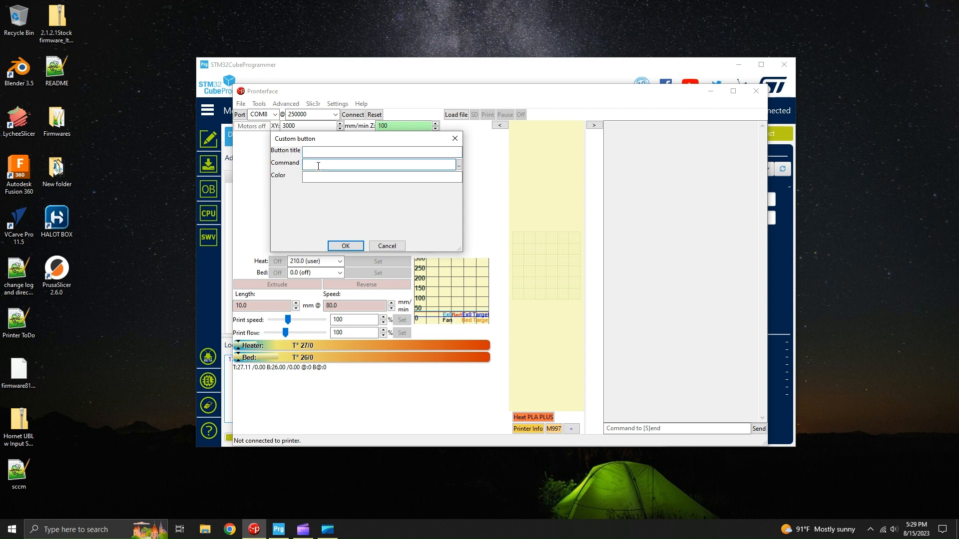
{"action": "left_click", "coordinate": [342, 177]}
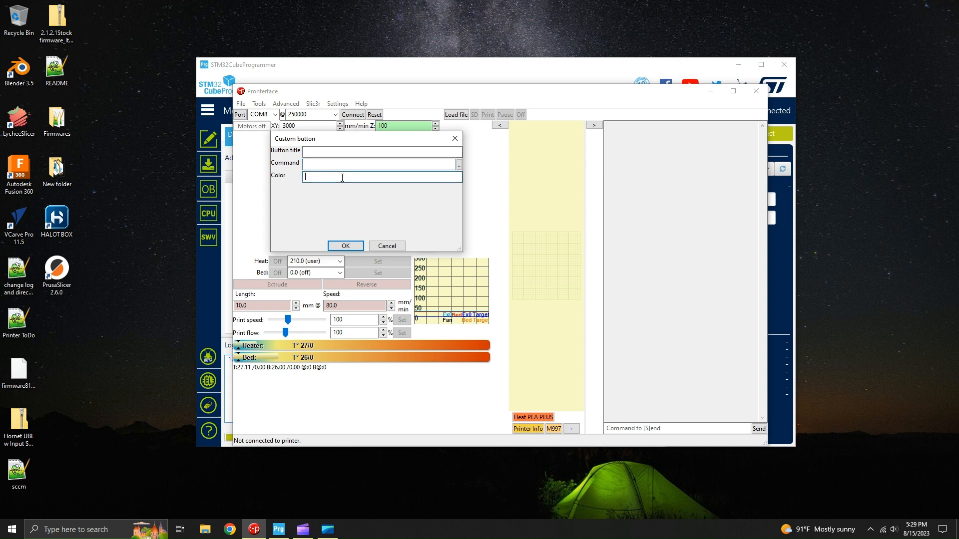
{"action": "left_click", "coordinate": [387, 246]}
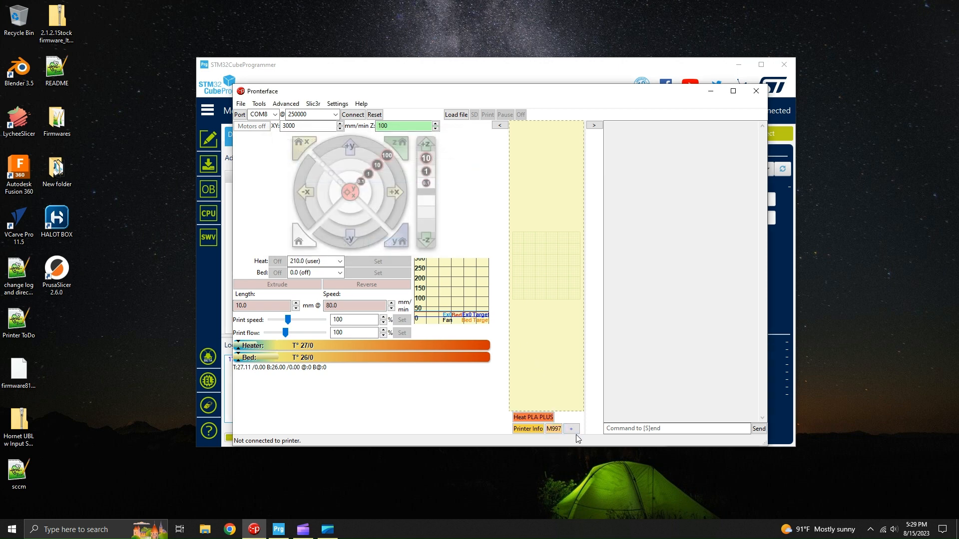
Step: Enter M997 as the command for the printer without sending it
{"action": "left_click", "coordinate": [625, 429]}
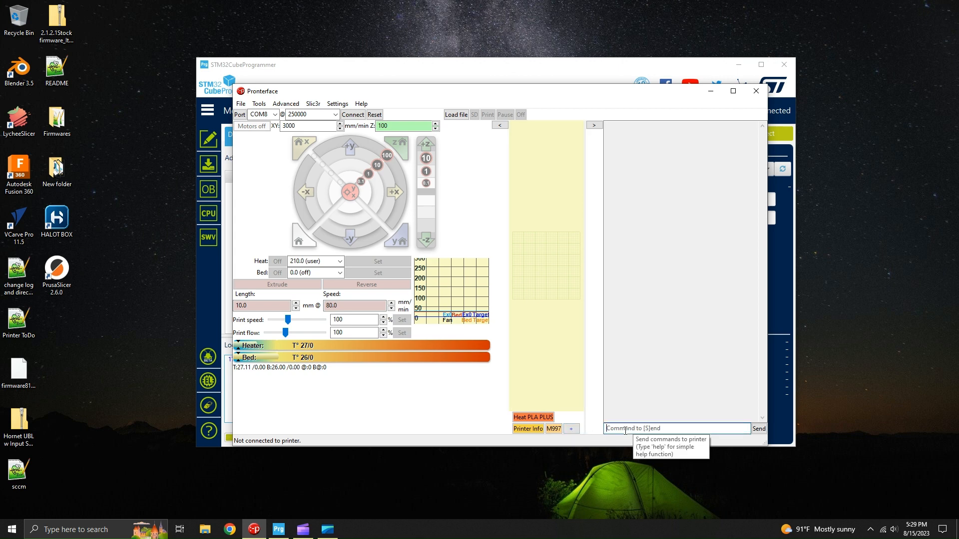
{"action": "type", "text": "M997"}
{"action": "left_click", "coordinate": [545, 234]}
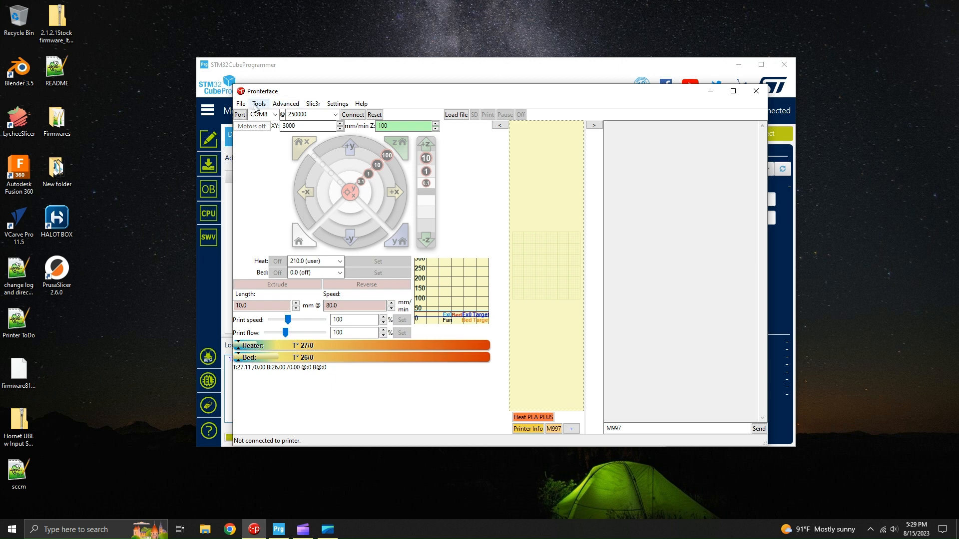
Step: Rescan the serial ports and connect to the printer on COM8 at 250000 baud
{"action": "left_click", "coordinate": [240, 118]}
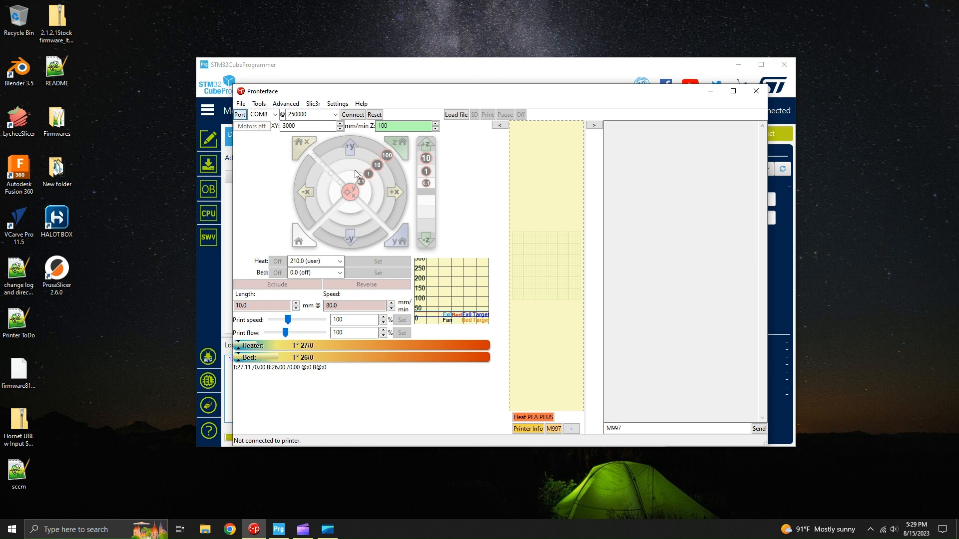
{"action": "left_click", "coordinate": [275, 115]}
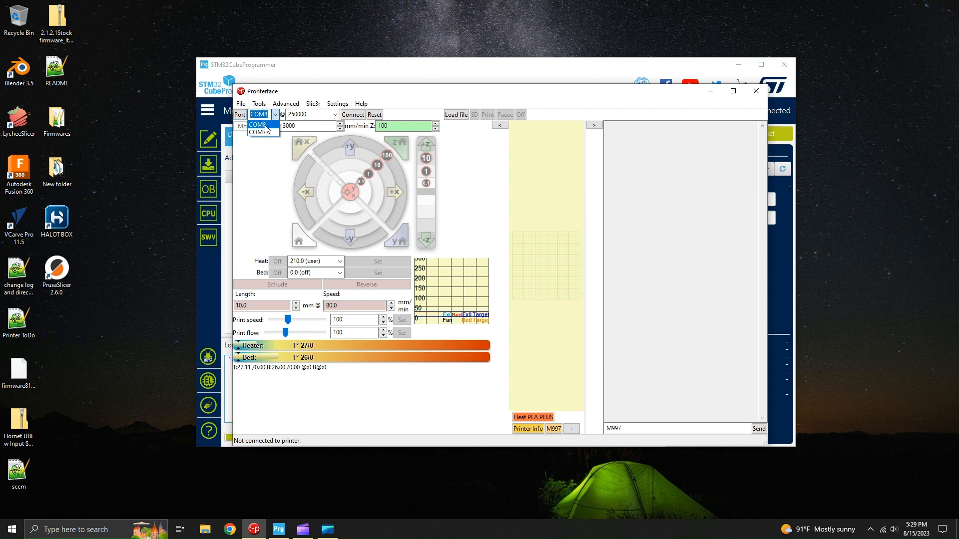
{"action": "left_click", "coordinate": [269, 125]}
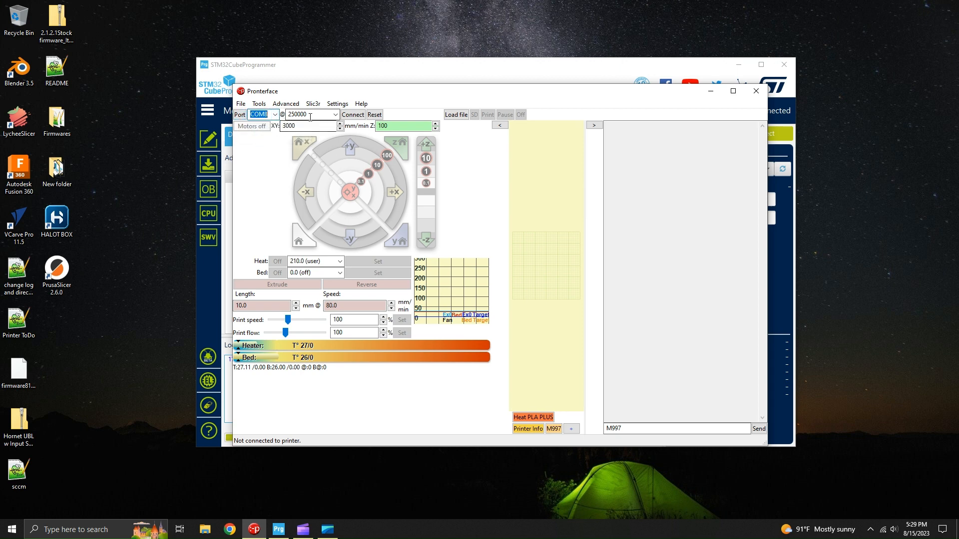
{"action": "left_click", "coordinate": [335, 115]}
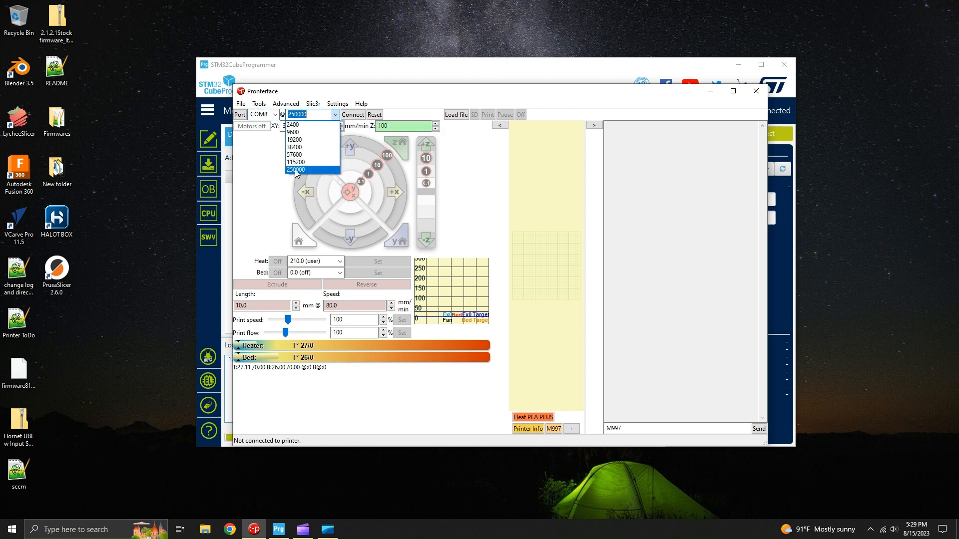
{"action": "left_click", "coordinate": [300, 170]}
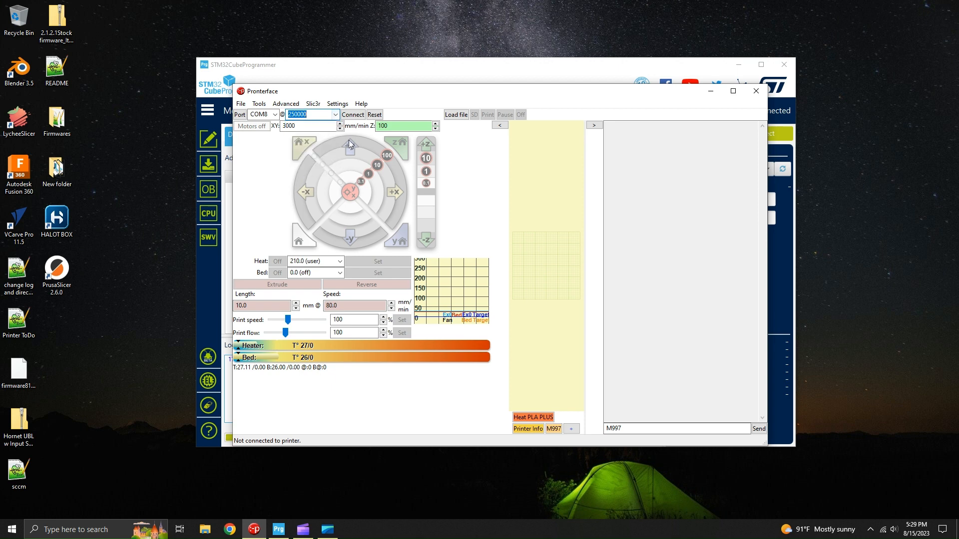
{"action": "left_click", "coordinate": [353, 114]}
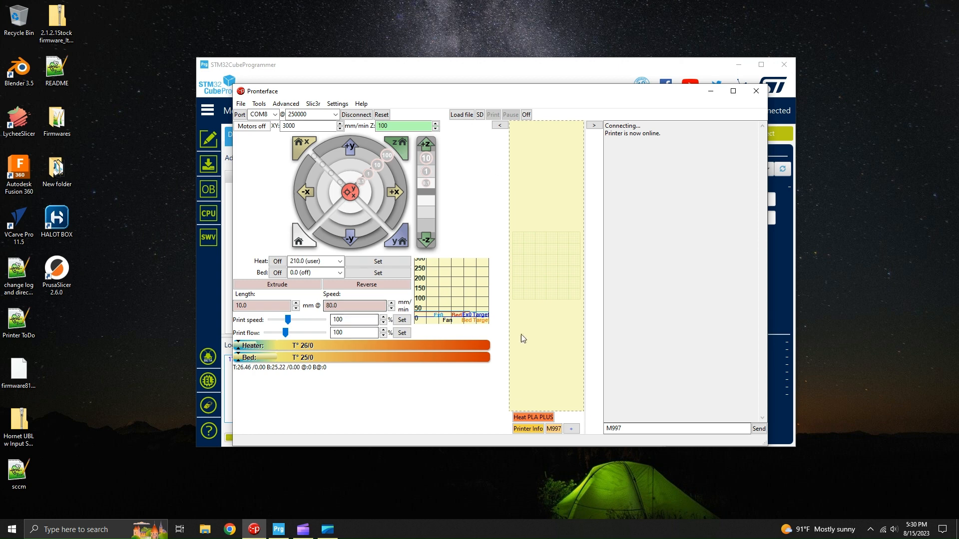
Step: Send the prepared M997 command to the printer, and disconnect from it
{"action": "left_click", "coordinate": [758, 428]}
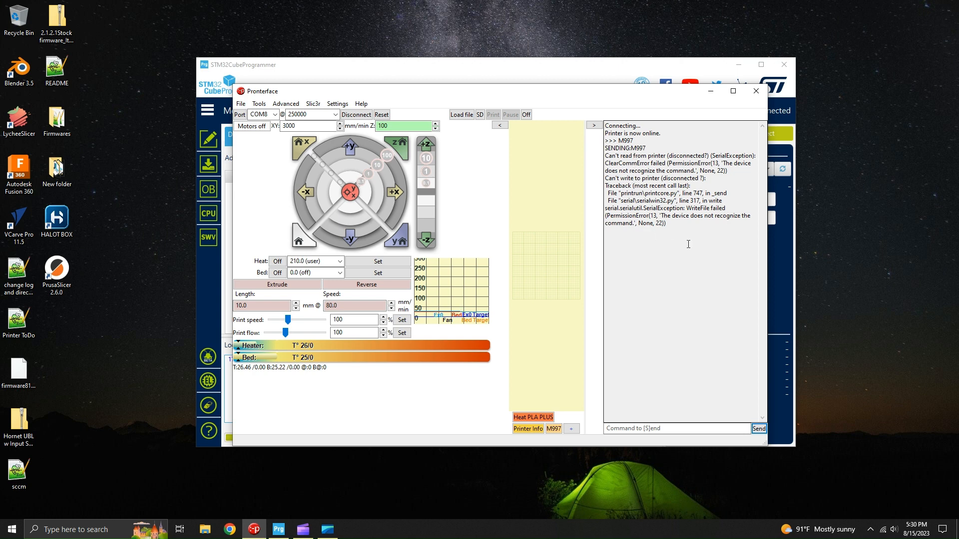
{"action": "left_click", "coordinate": [362, 116]}
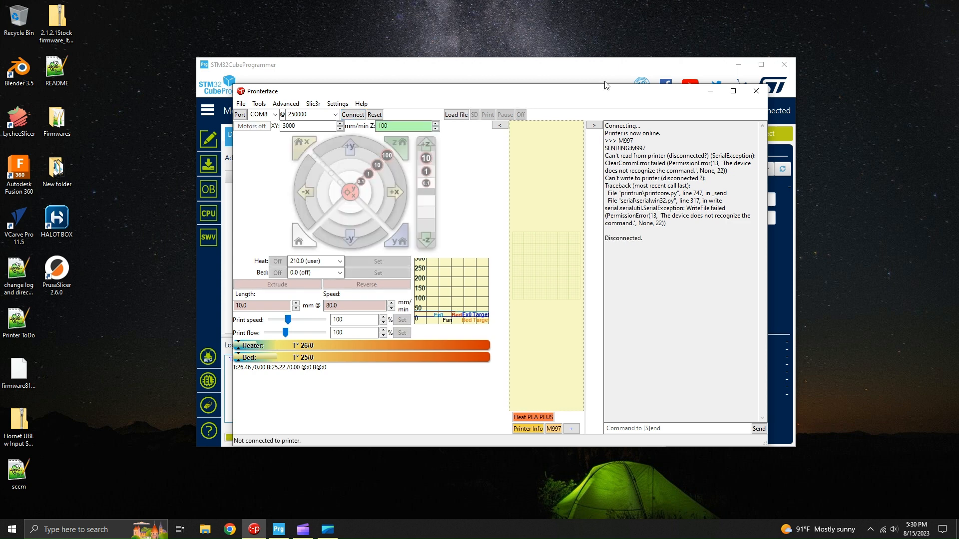
Step: Switch to STM32CubeProgrammer, refresh the USB port list and connect to the board over USB
{"action": "left_click", "coordinate": [571, 68]}
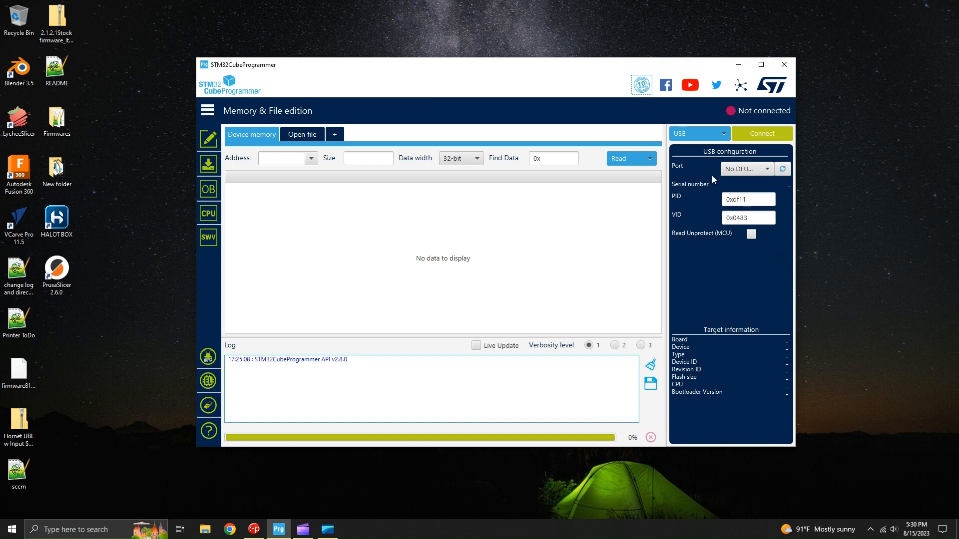
{"action": "left_click", "coordinate": [784, 171]}
{"action": "left_click", "coordinate": [769, 136]}
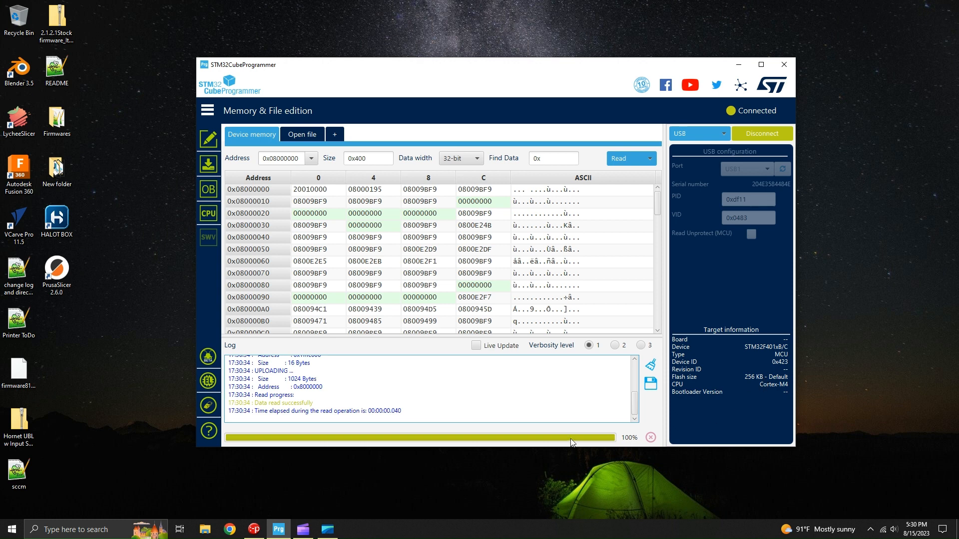
Step: Open firmware81523.bin from the Desktop and download it to the connected board
{"action": "left_click", "coordinate": [302, 134]}
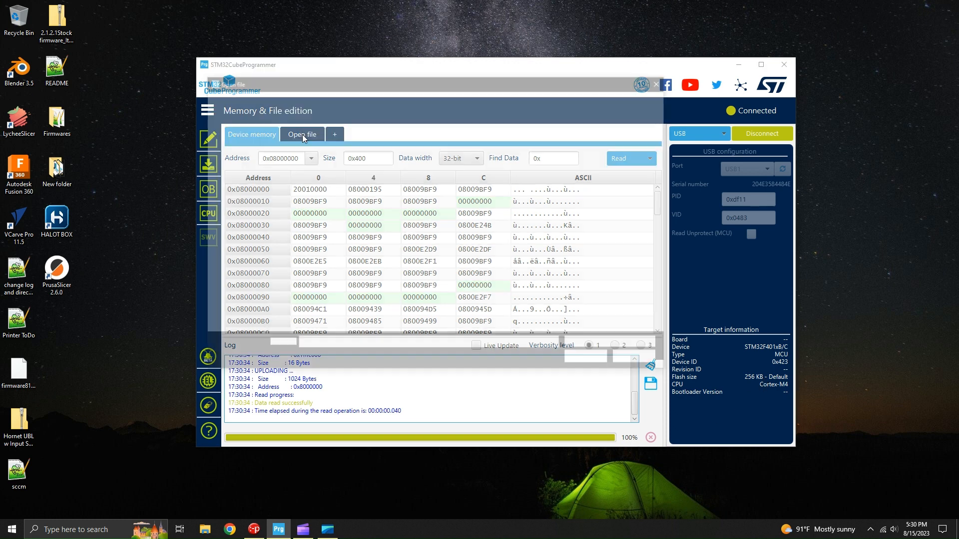
{"action": "left_click", "coordinate": [345, 166]}
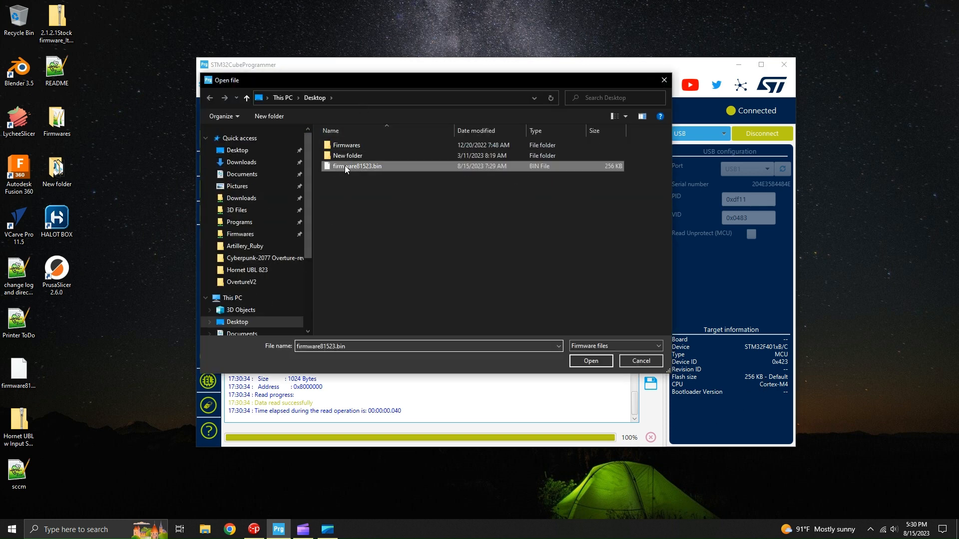
{"action": "left_click", "coordinate": [591, 361]}
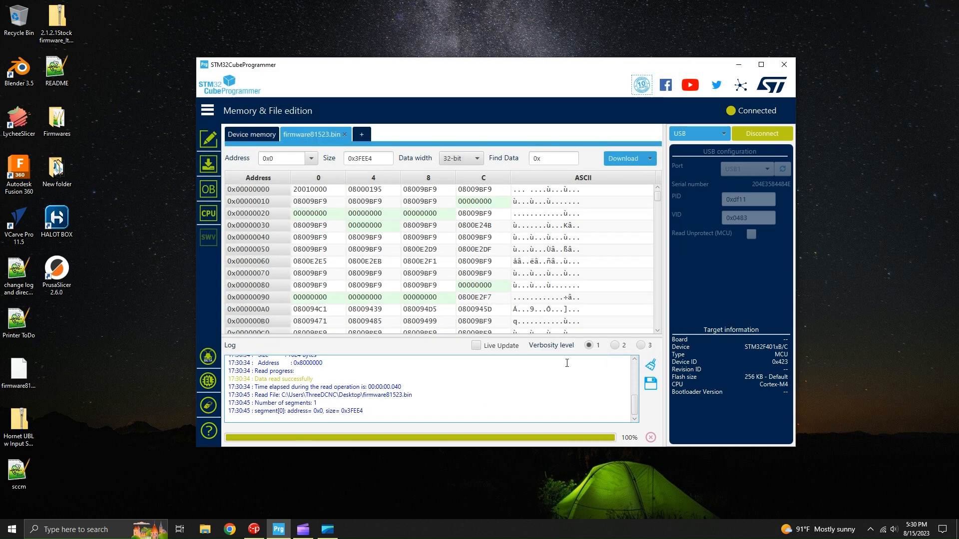
{"action": "left_click", "coordinate": [624, 156]}
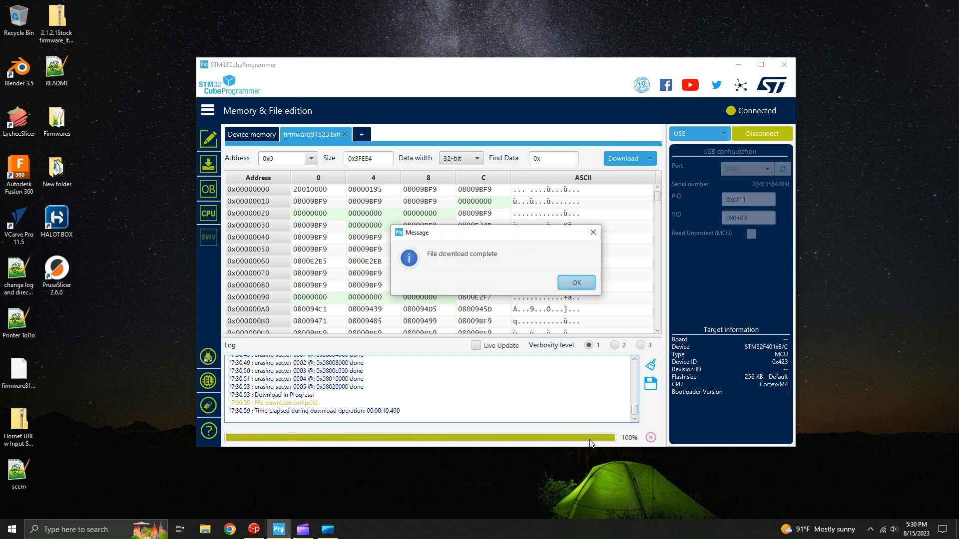
{"action": "left_click", "coordinate": [575, 284]}
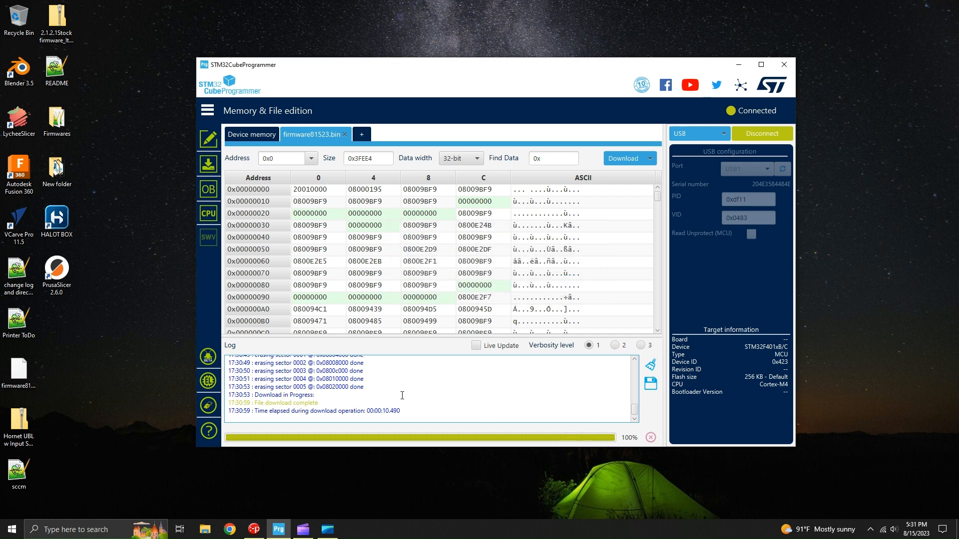
Step: Disconnect STM32CubeProgrammer from the board, and reconnect to the printer on COM8 in Pronterface
{"action": "left_click", "coordinate": [757, 135]}
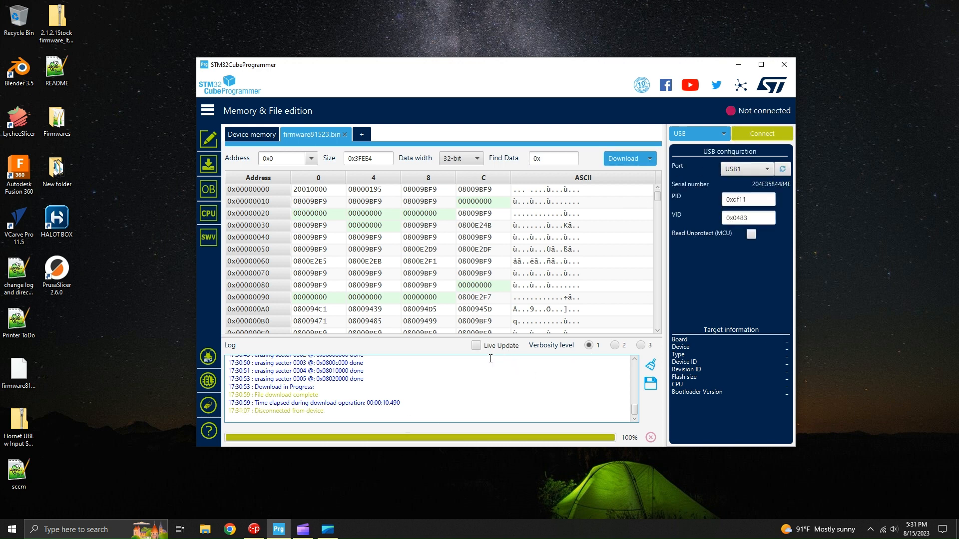
{"action": "left_click", "coordinate": [254, 529]}
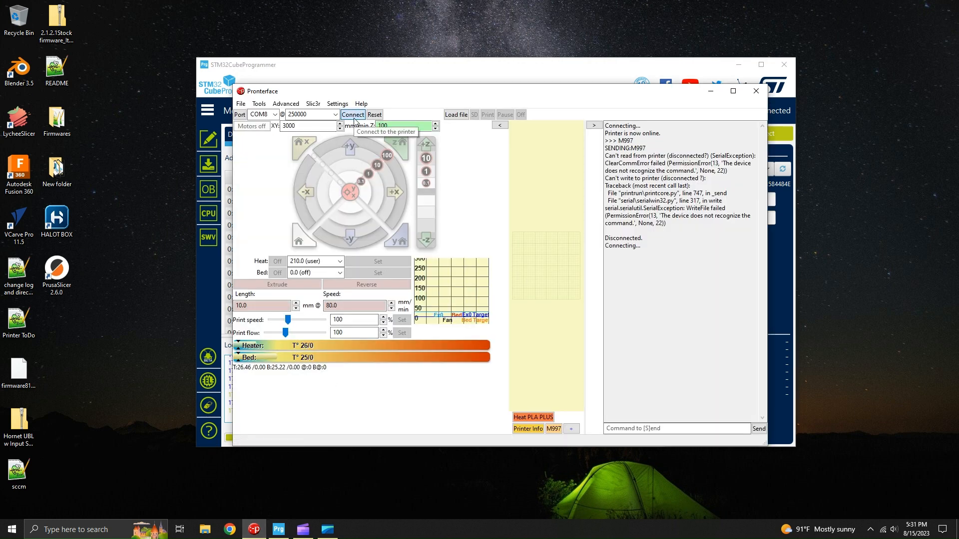
{"action": "left_click", "coordinate": [352, 115]}
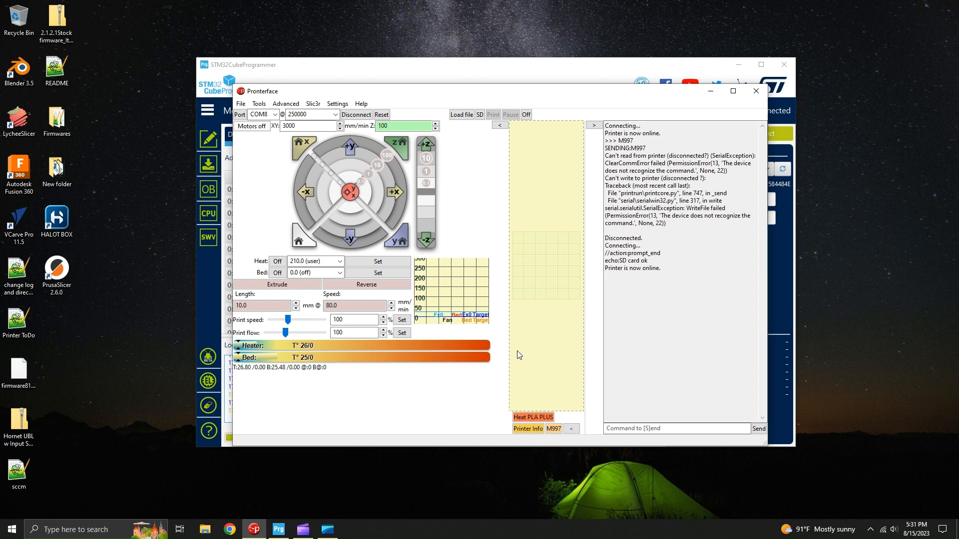
{"action": "left_click_drag", "start_coordinate": [372, 98], "coordinate": [359, 77]}
{"action": "left_click_drag", "start_coordinate": [448, 76], "coordinate": [455, 99]}
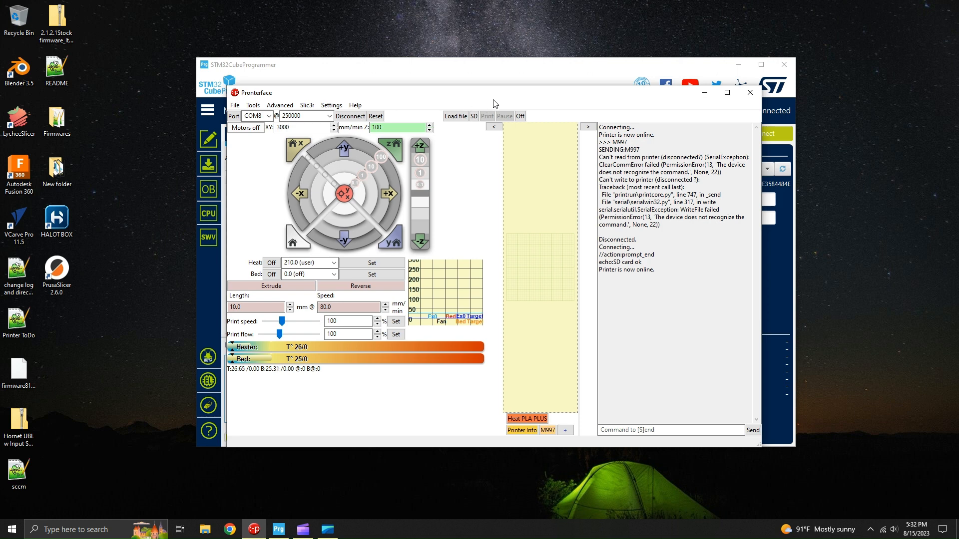
{"action": "mouse_move", "coordinate": [493, 100]}
{"action": "left_mouse_down"}
{"action": "mouse_move", "coordinate": [499, 91]}
{"action": "mouse_move", "coordinate": [503, 103]}
{"action": "mouse_move", "coordinate": [511, 96]}
{"action": "mouse_move", "coordinate": [505, 105]}
{"action": "mouse_move", "coordinate": [514, 97]}
{"action": "mouse_move", "coordinate": [510, 107]}
{"action": "left_mouse_up"}
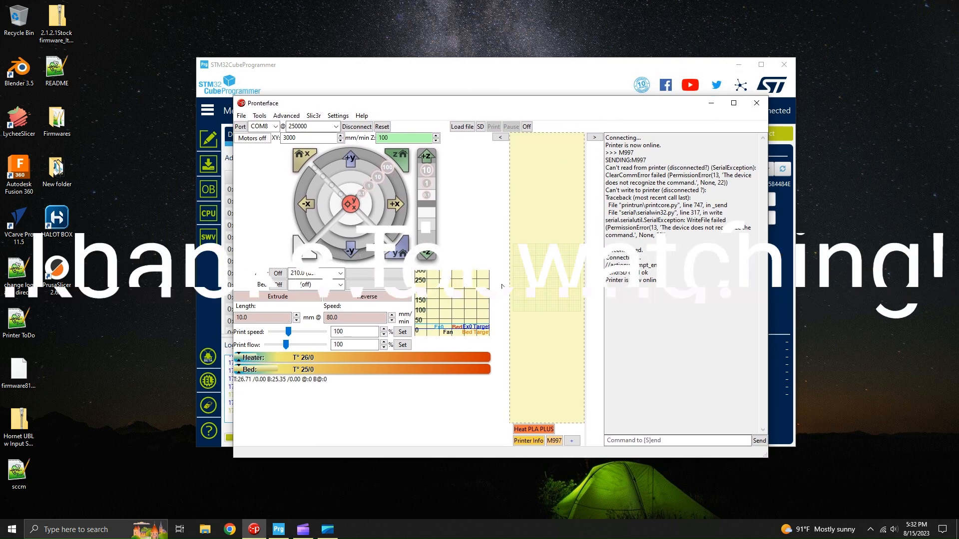
{"action": "left_click", "coordinate": [368, 129]}
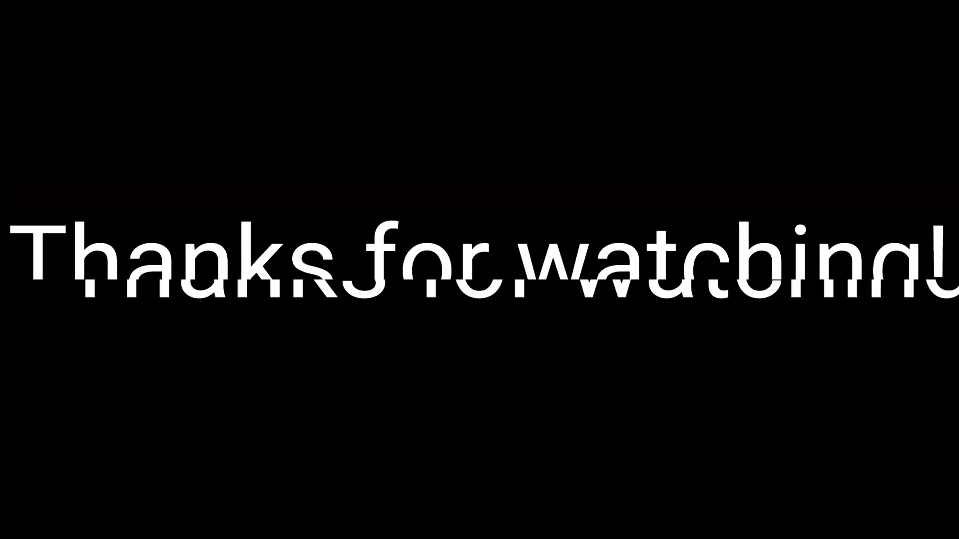